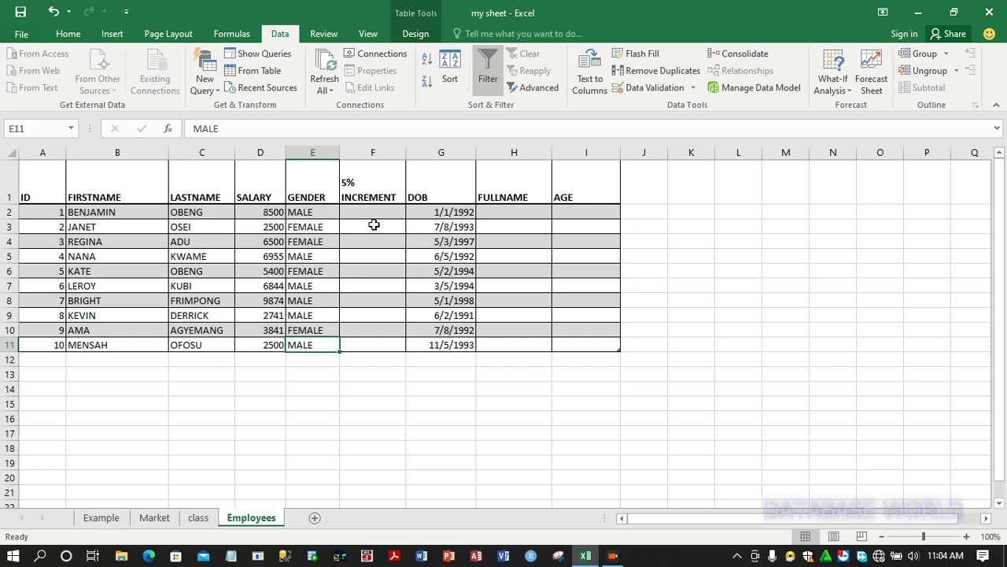
drag(407, 153, 429, 152)
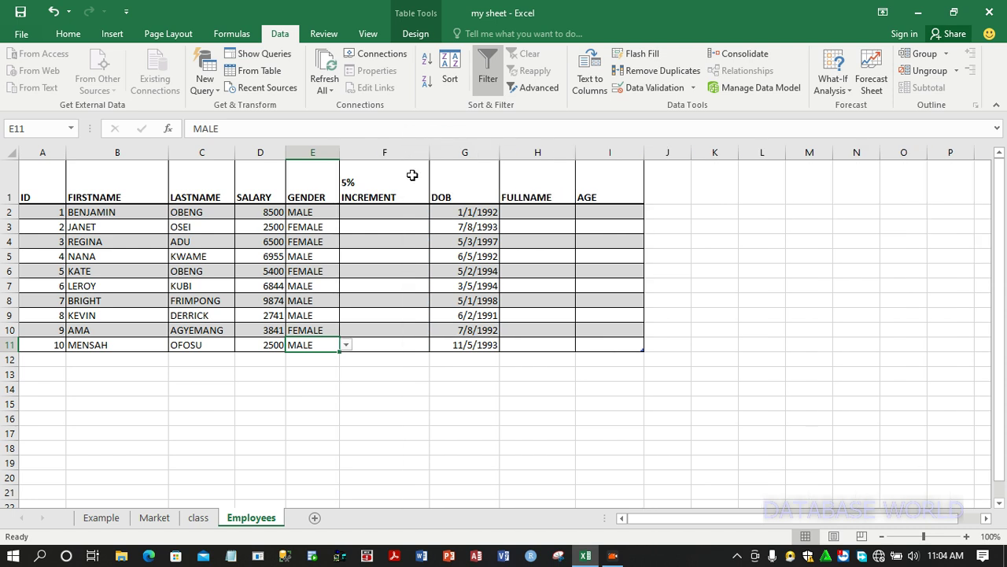
click(380, 212)
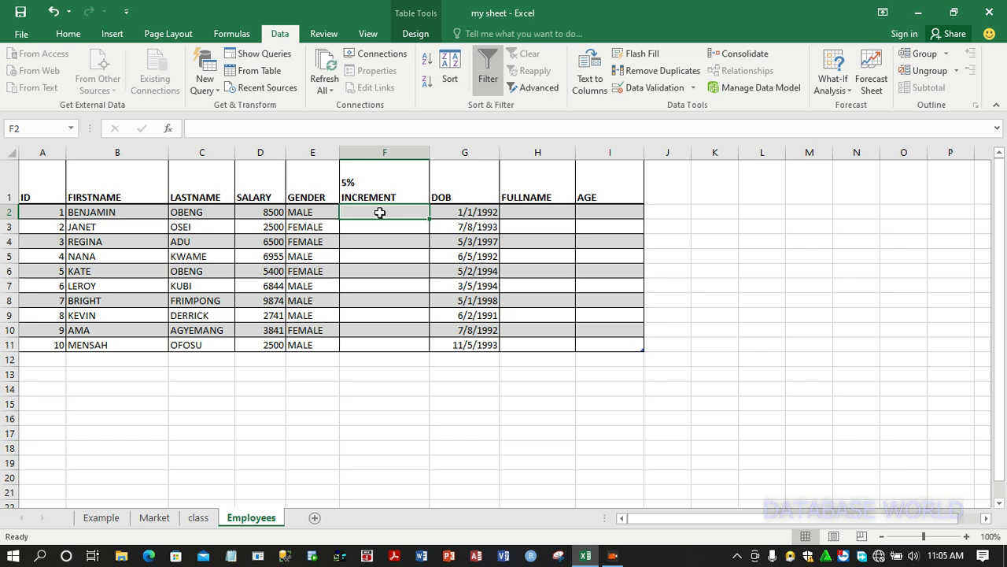
text(=)
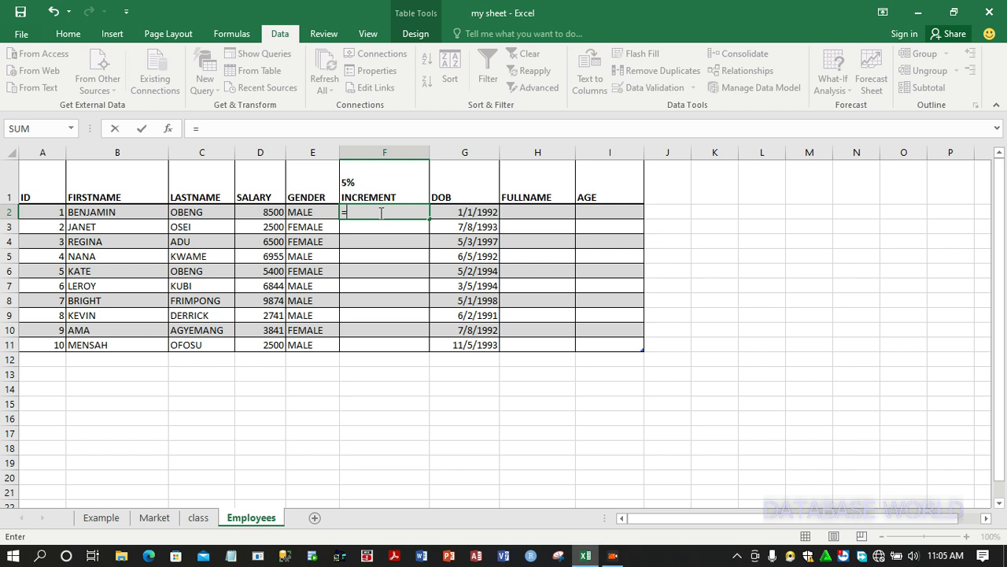
click(261, 212)
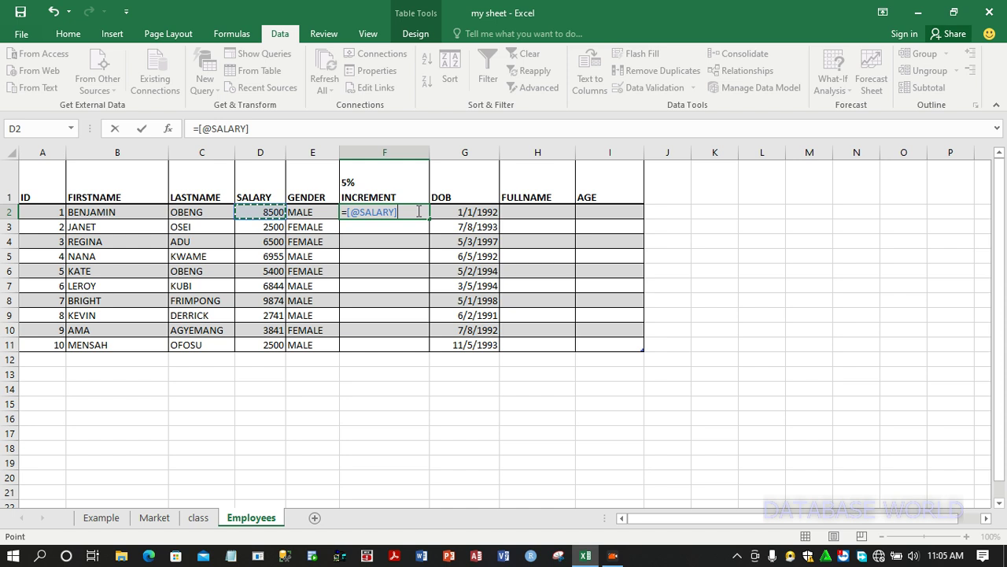
click(318, 128)
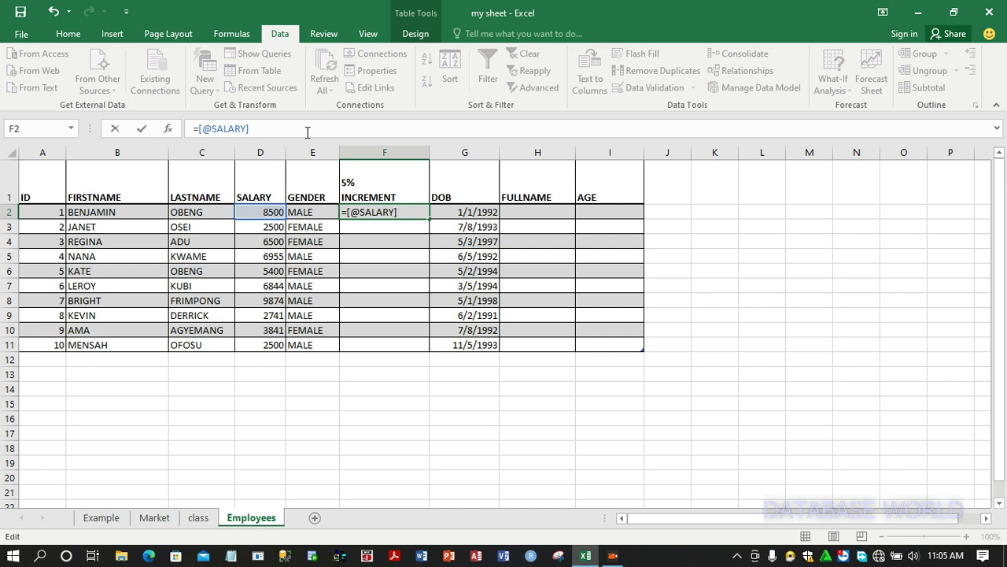
text(*5/100+)
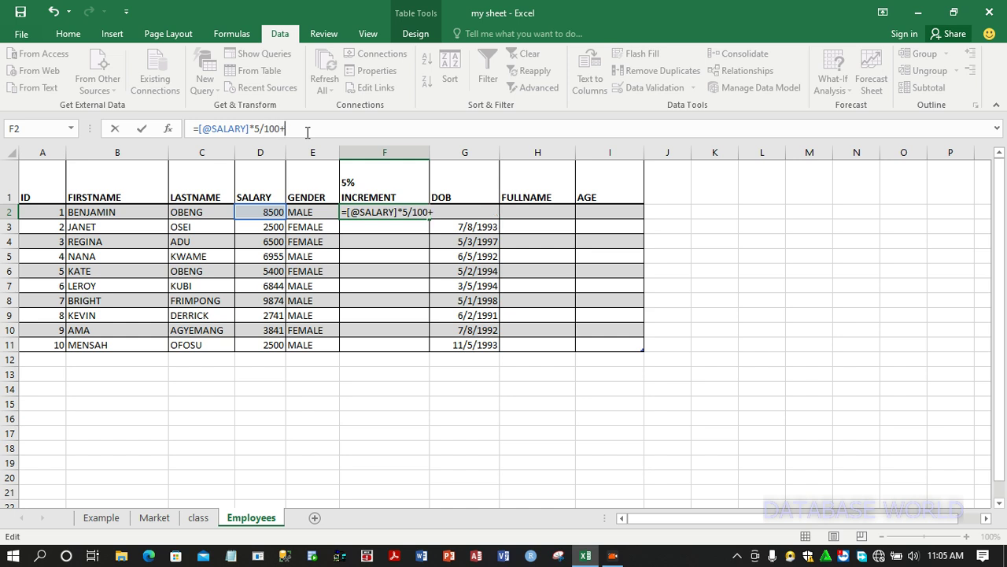
click(272, 211)
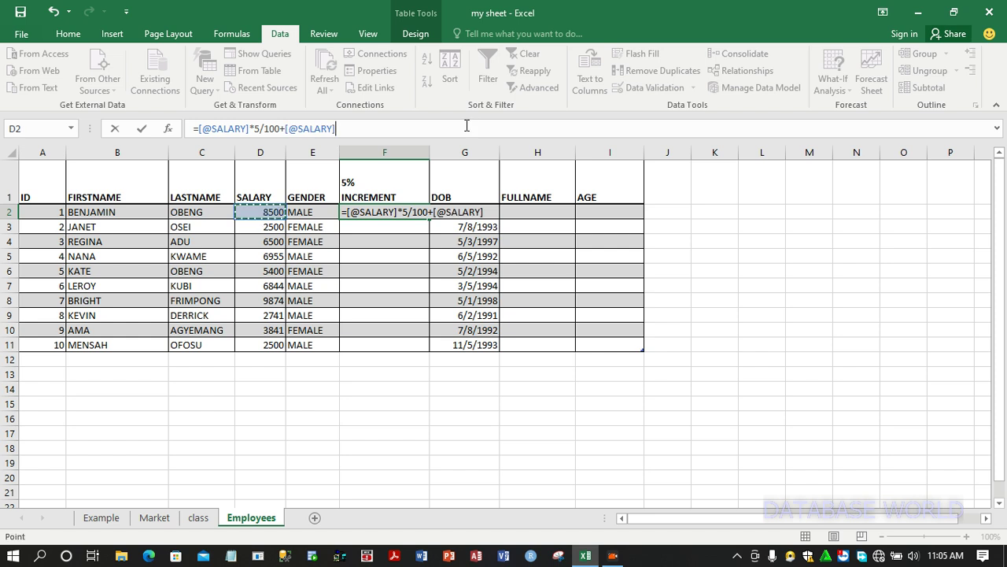
key(Return)
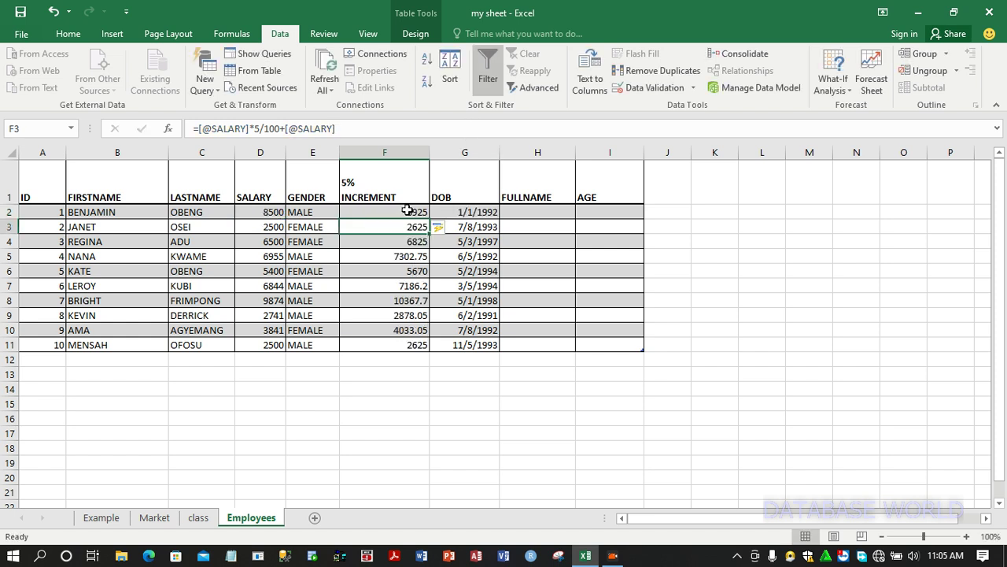
click(372, 210)
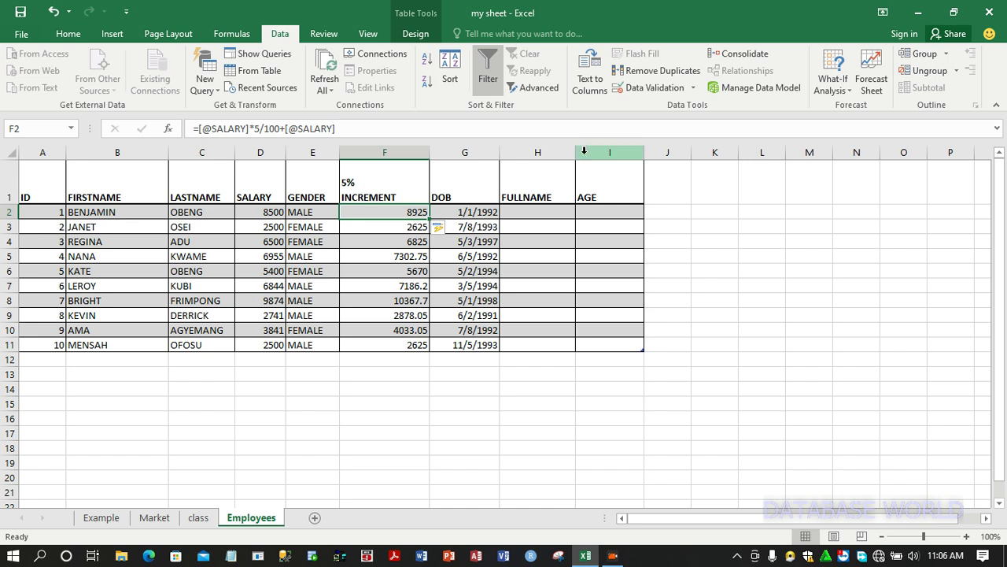
Step: Widen the FULLNAME column to make room for combined first and last names
drag(575, 152, 625, 152)
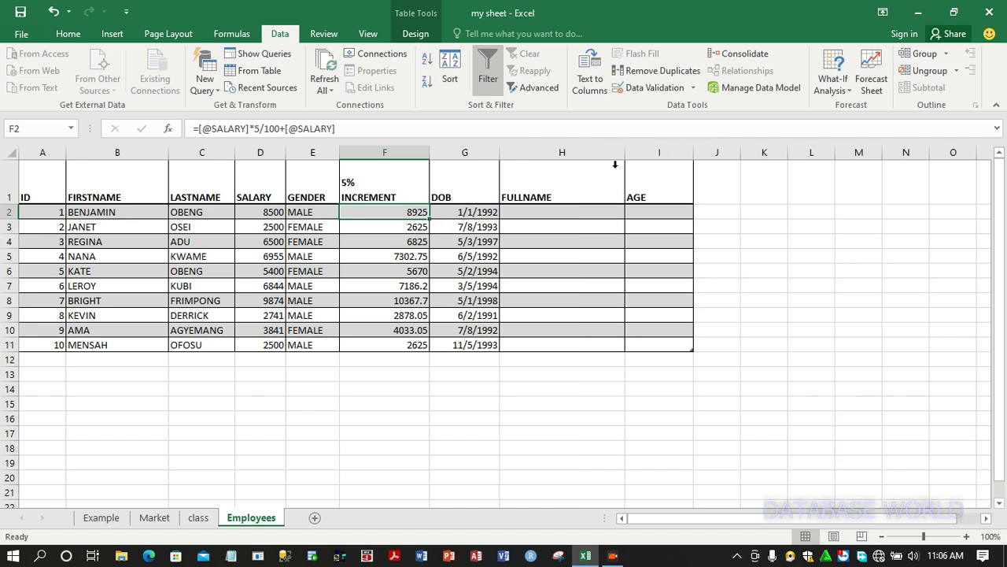
click(573, 212)
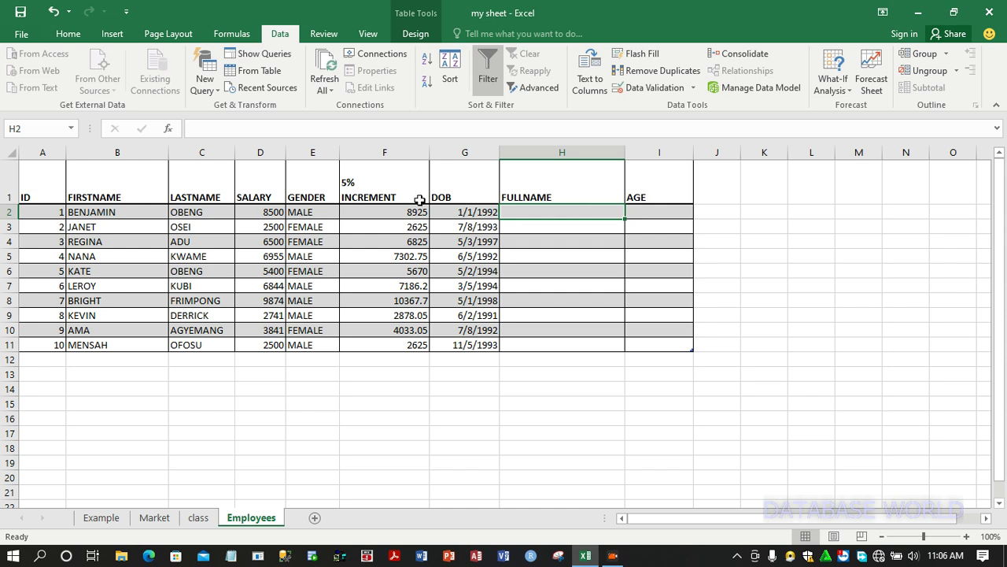
click(125, 210)
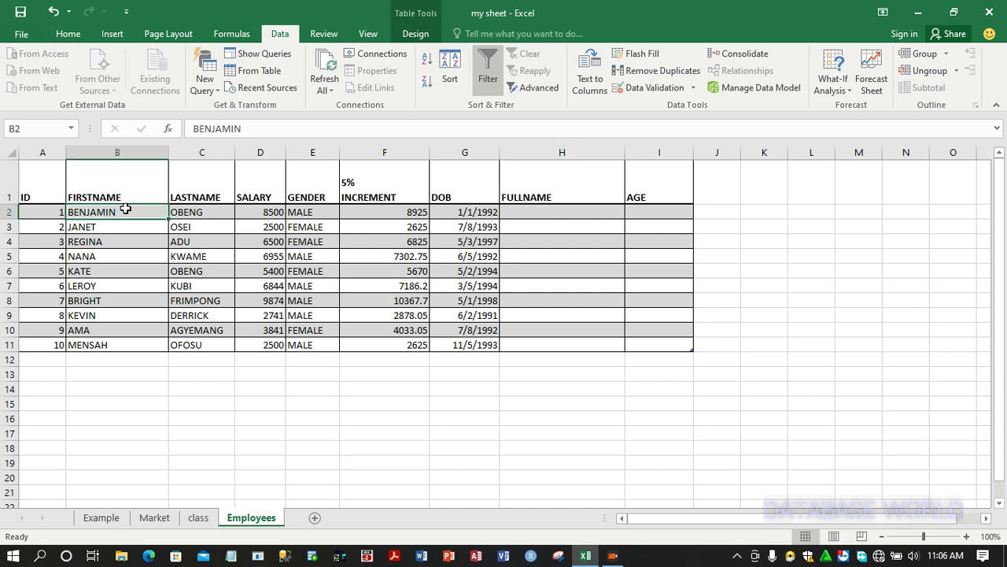
click(180, 214)
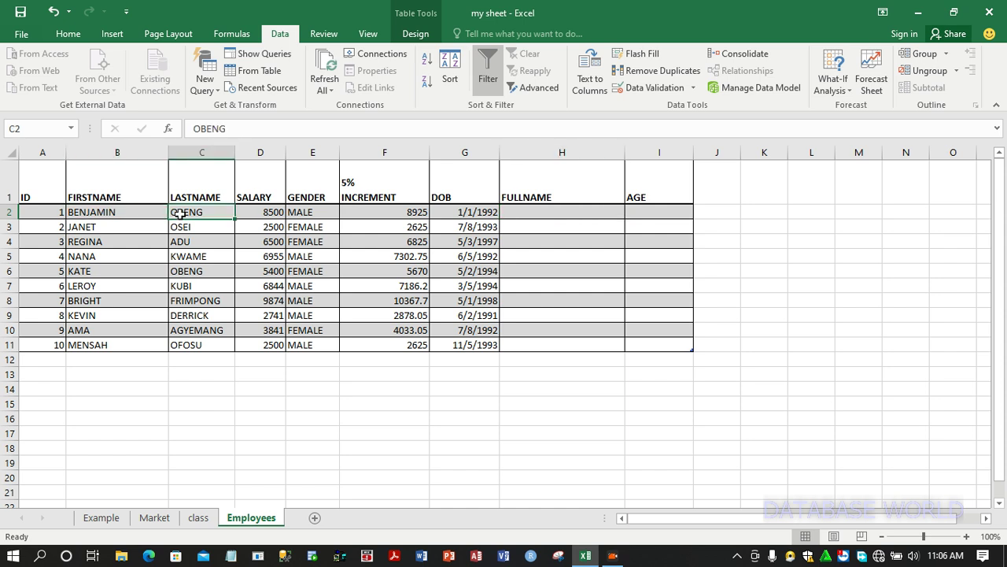
click(534, 211)
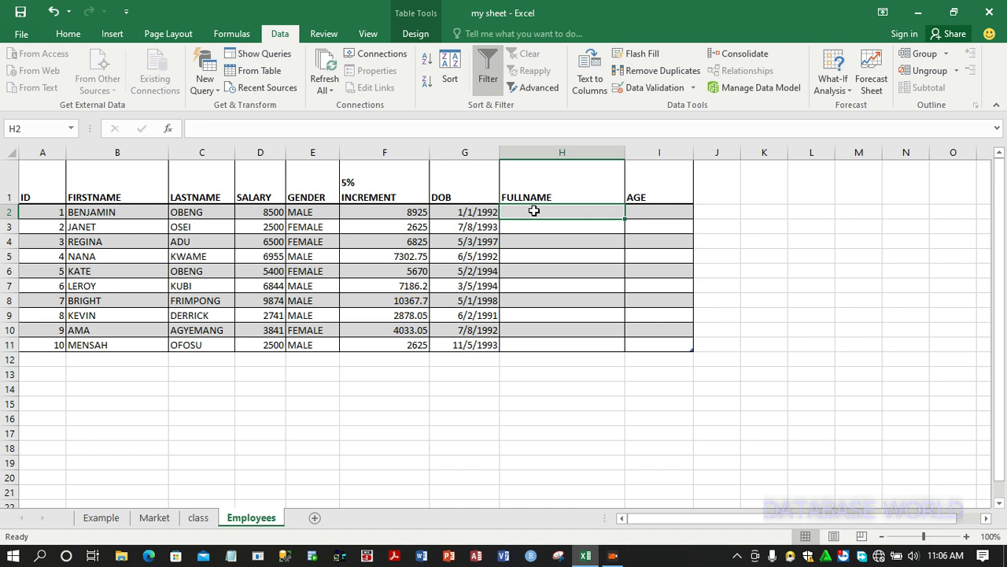
text(=)
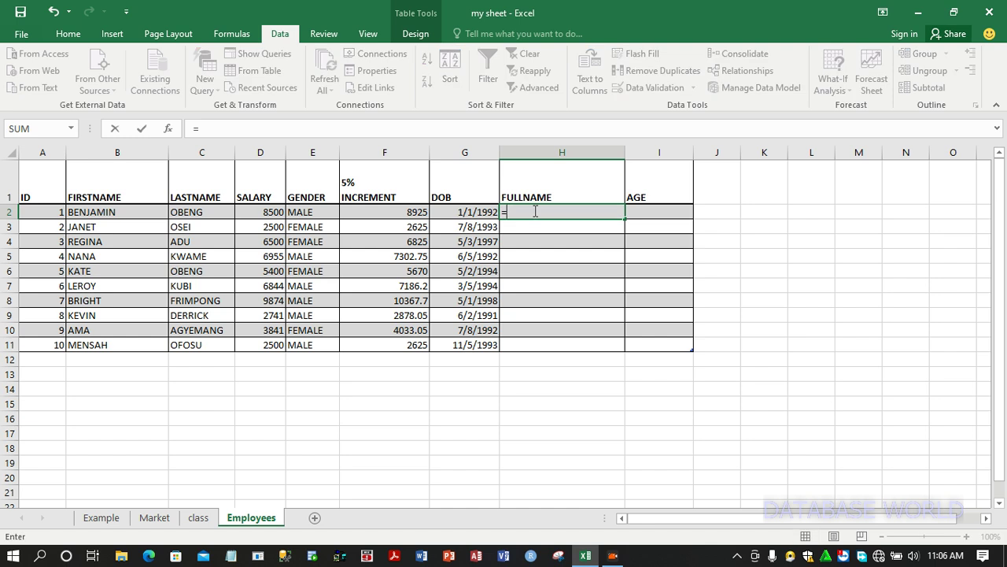
text(concate)
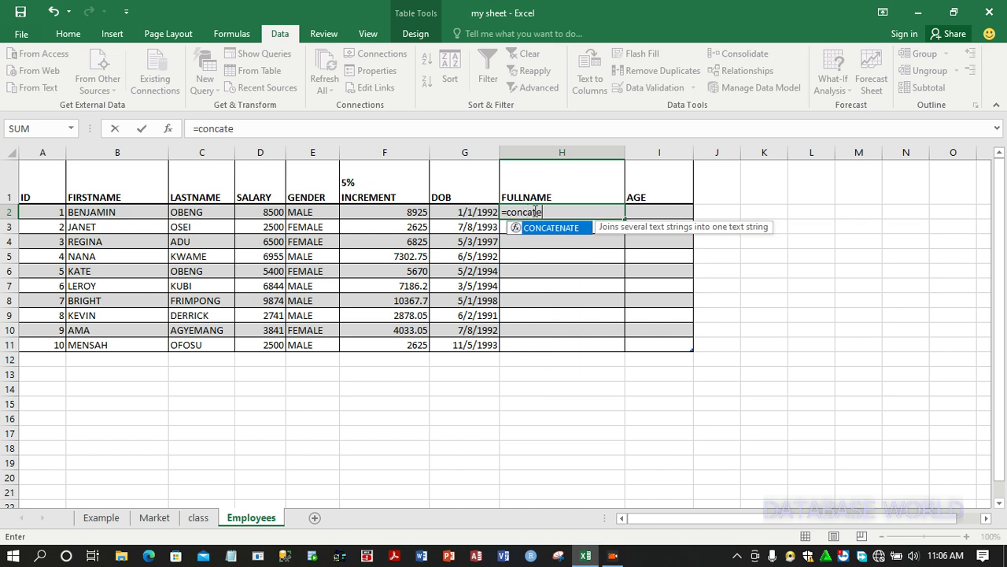
text(nate()
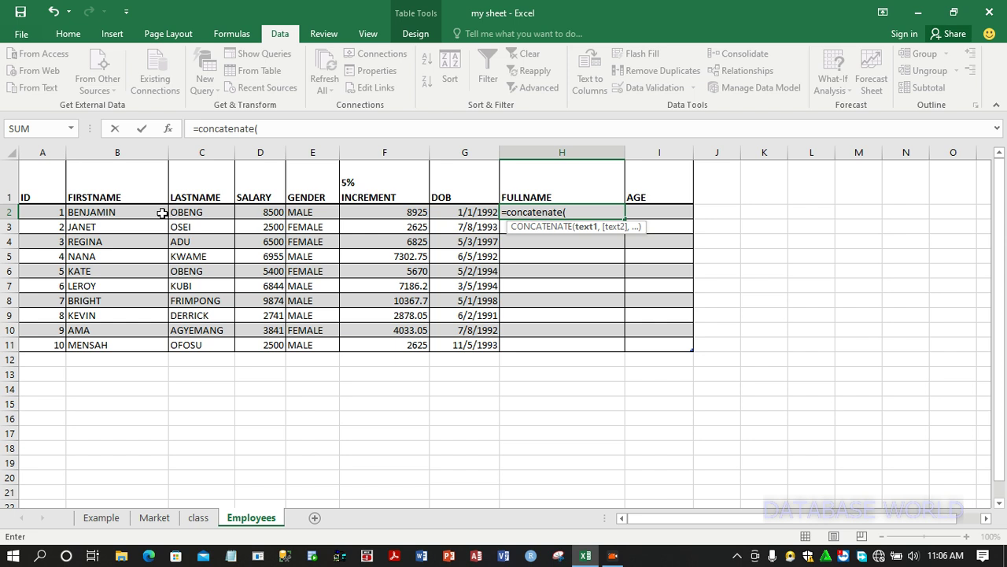
click(135, 212)
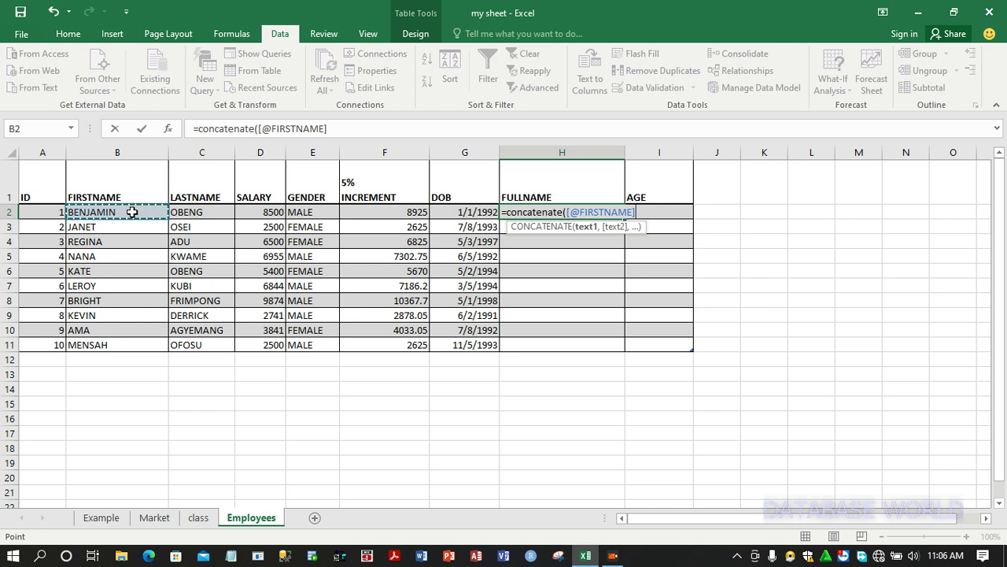
text(,)
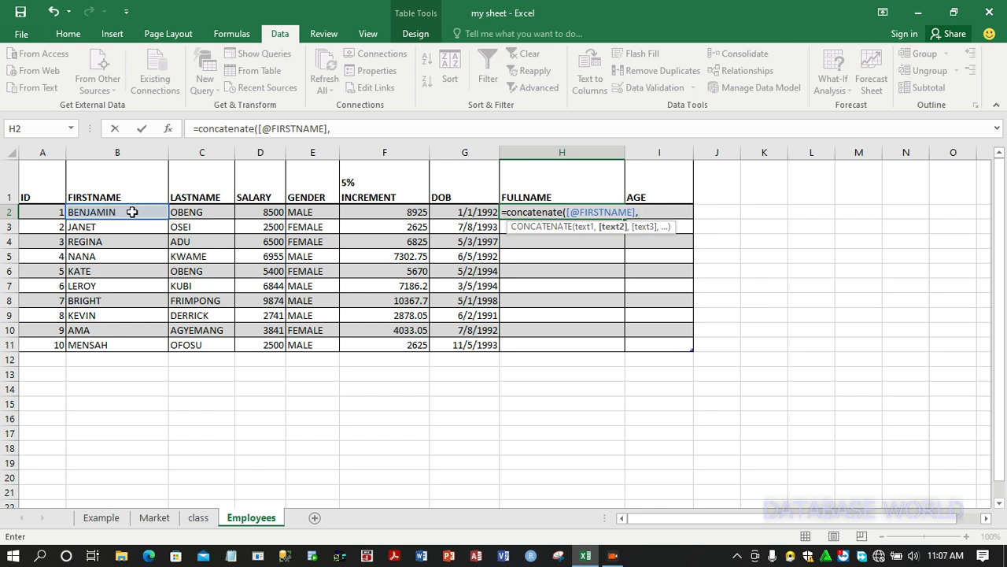
text(")
text(",)
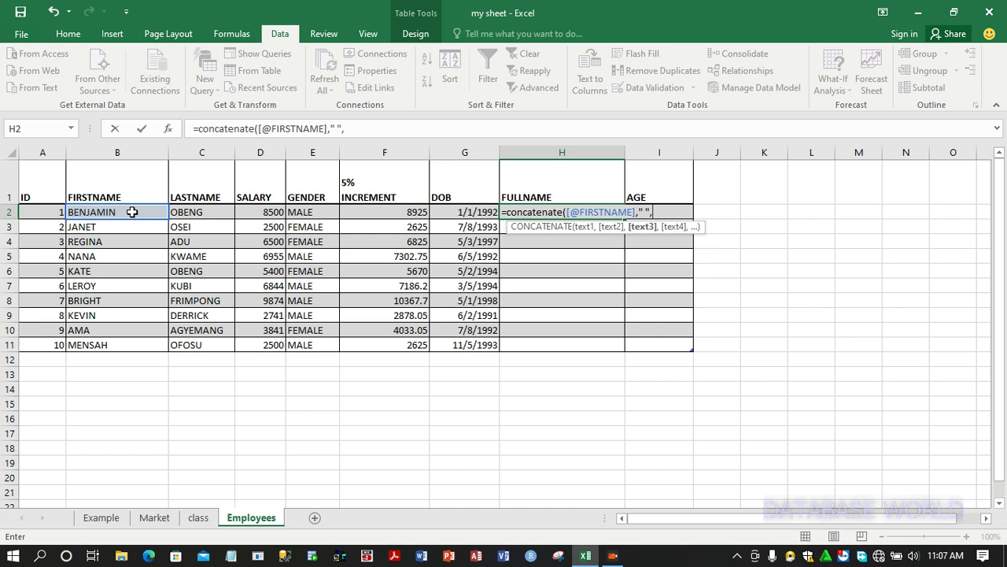
click(192, 213)
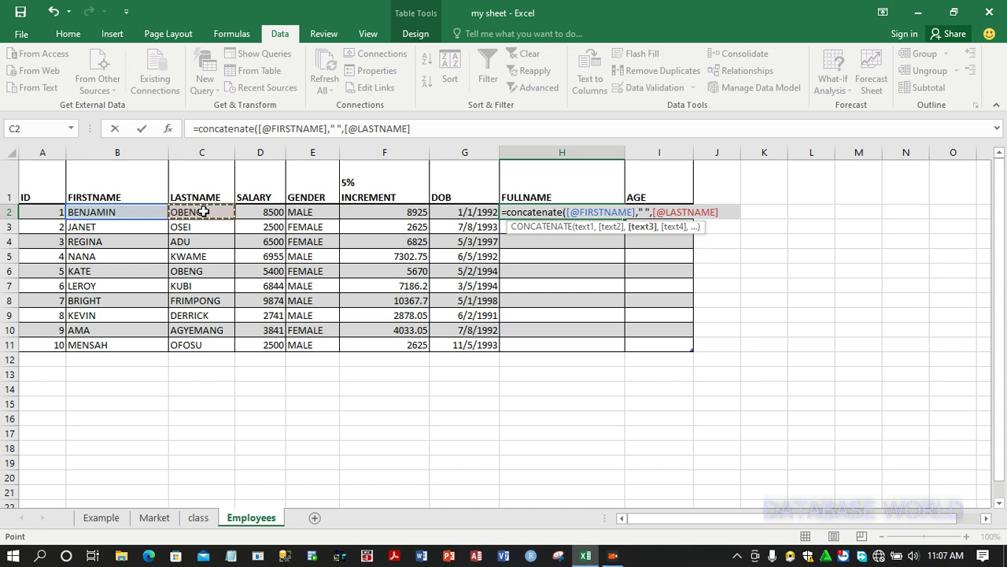
text())
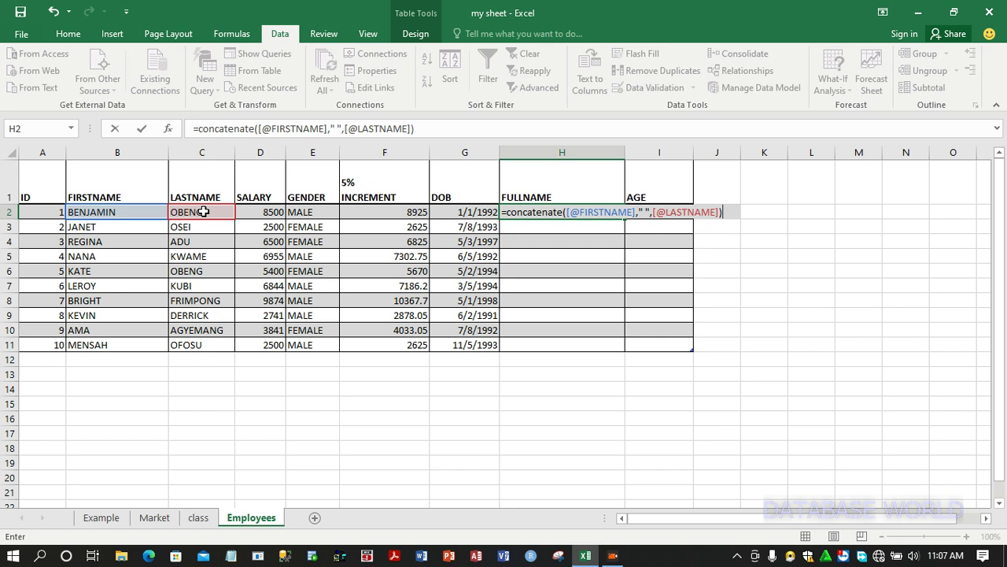
key(Return)
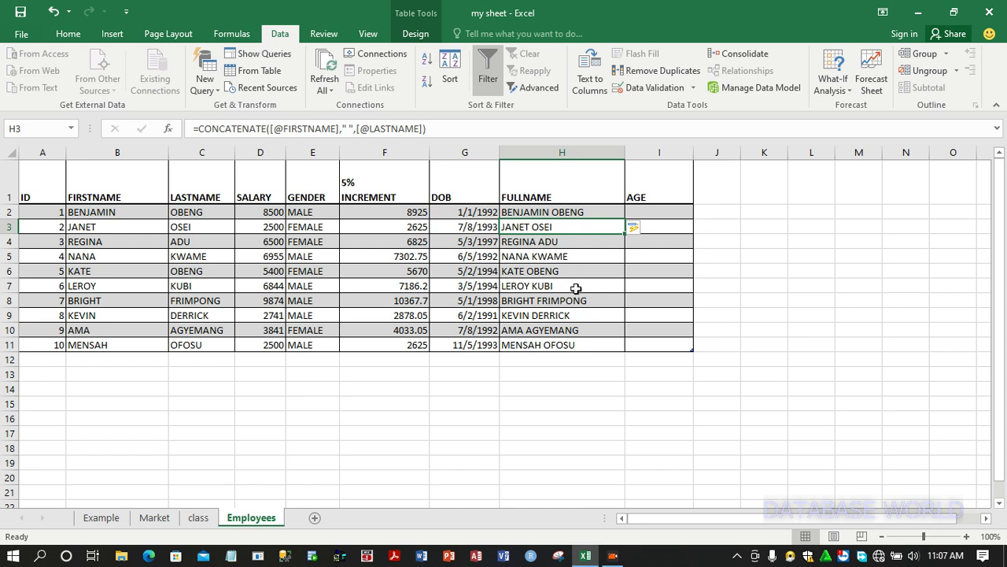
click(659, 212)
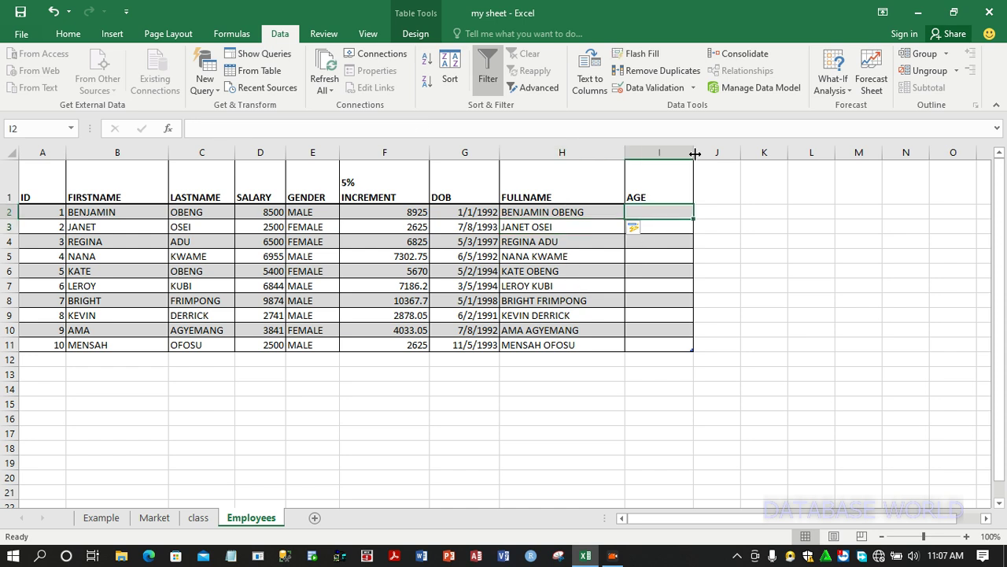
drag(696, 154, 772, 152)
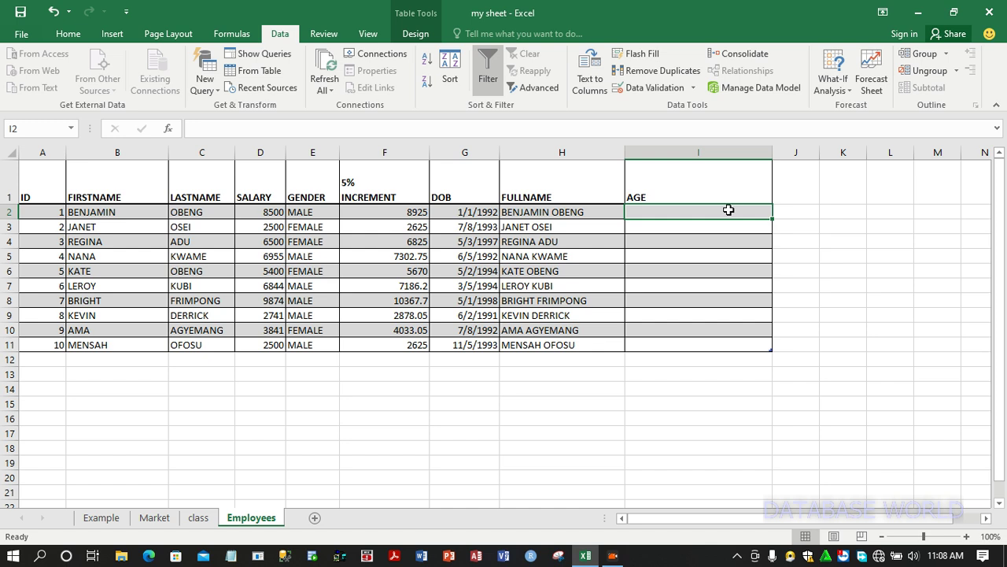
text(=)
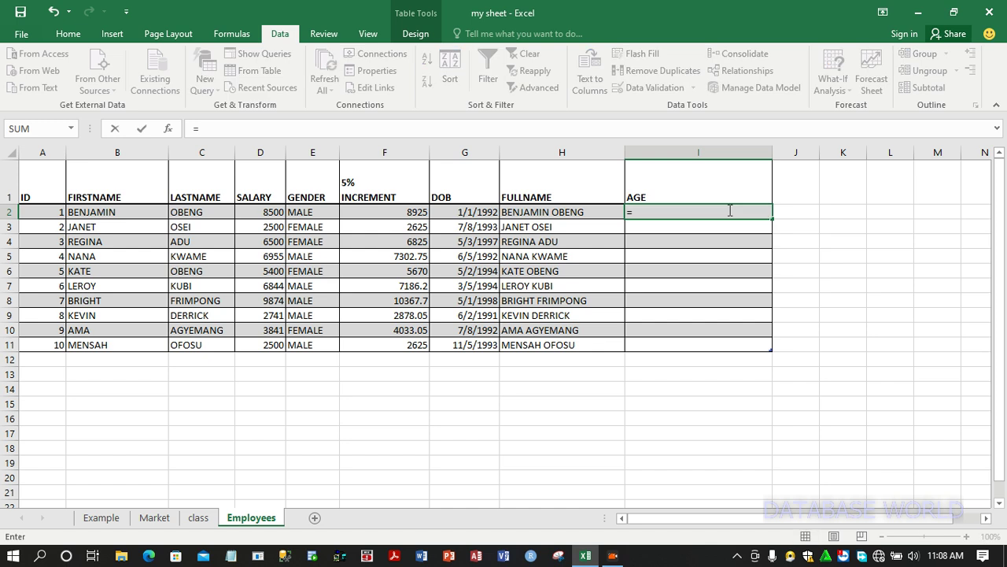
text(date)
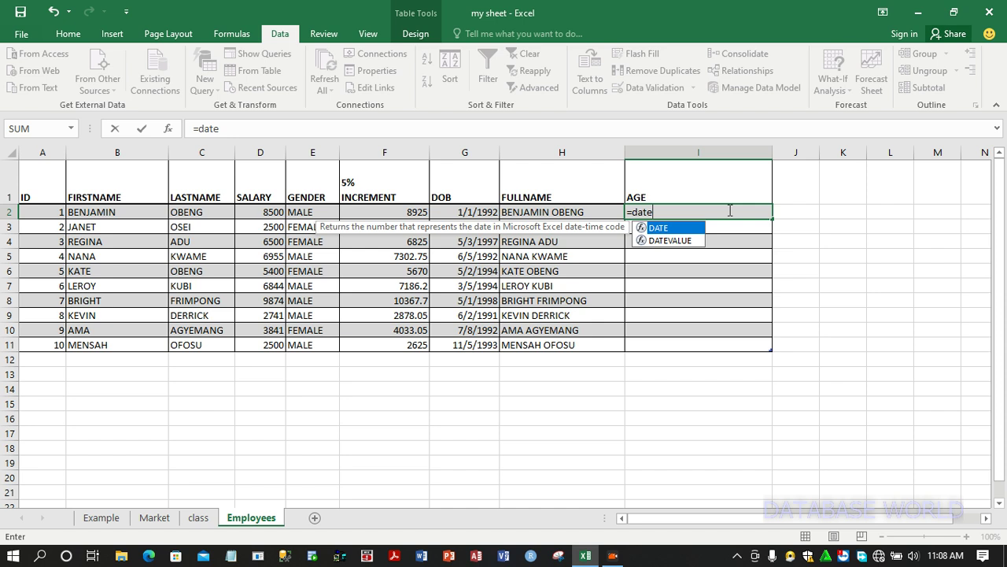
text(dif)
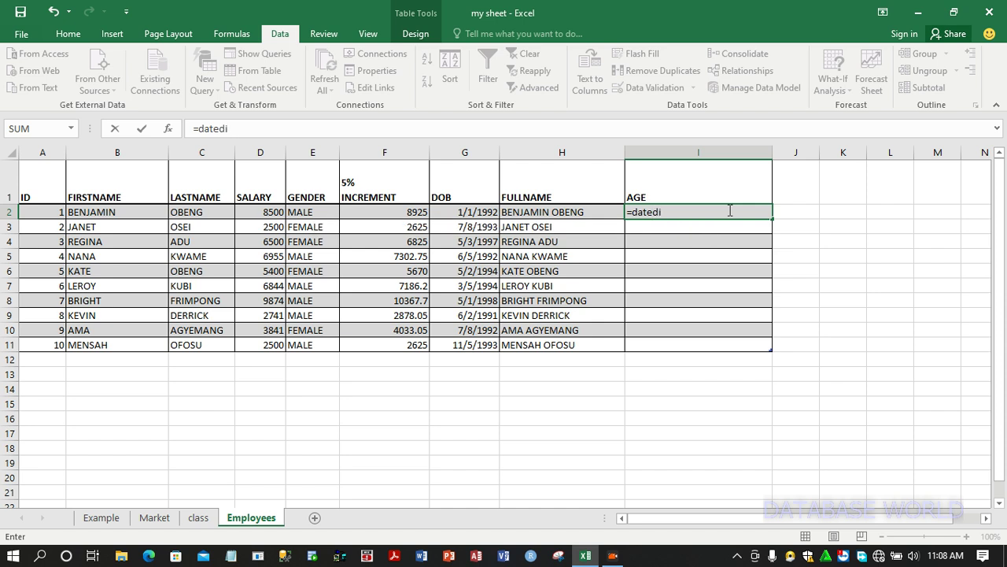
text(f()
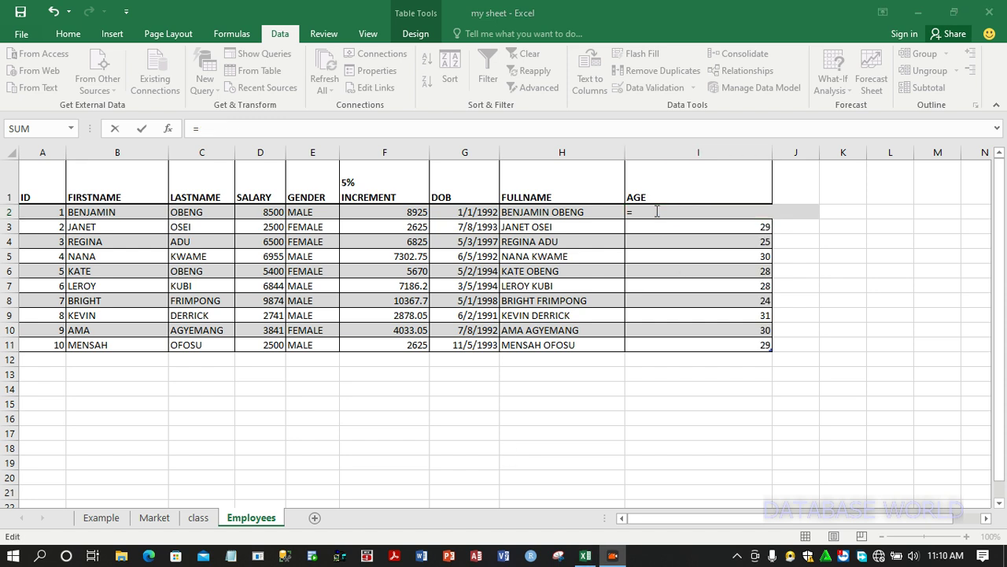
click(657, 211)
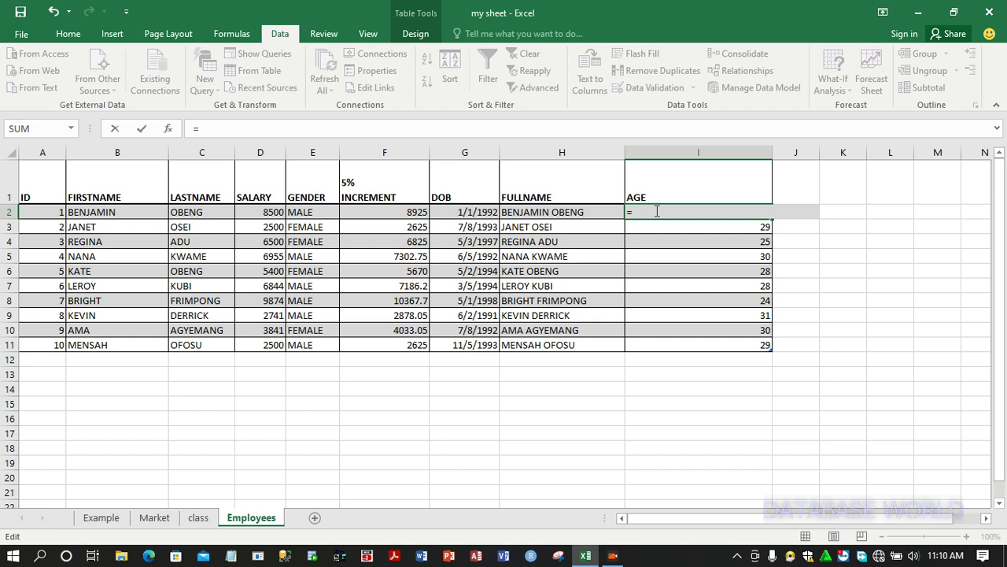
text(datedif()
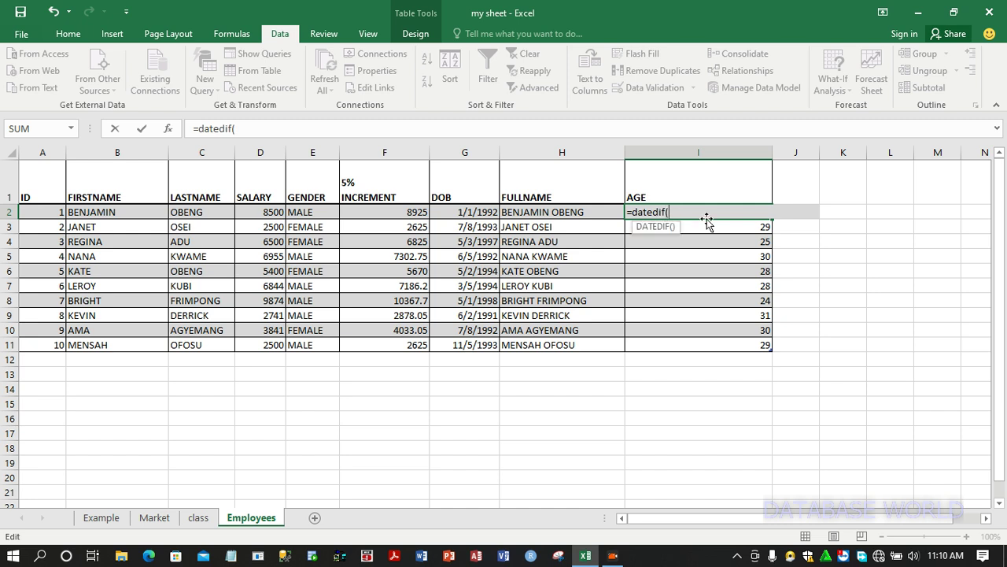
click(472, 212)
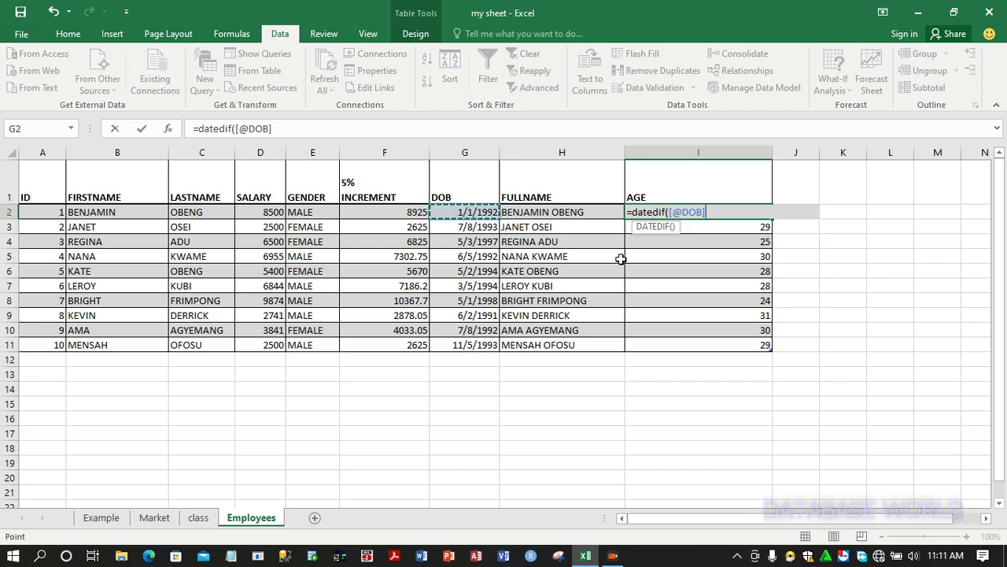
text(,today)
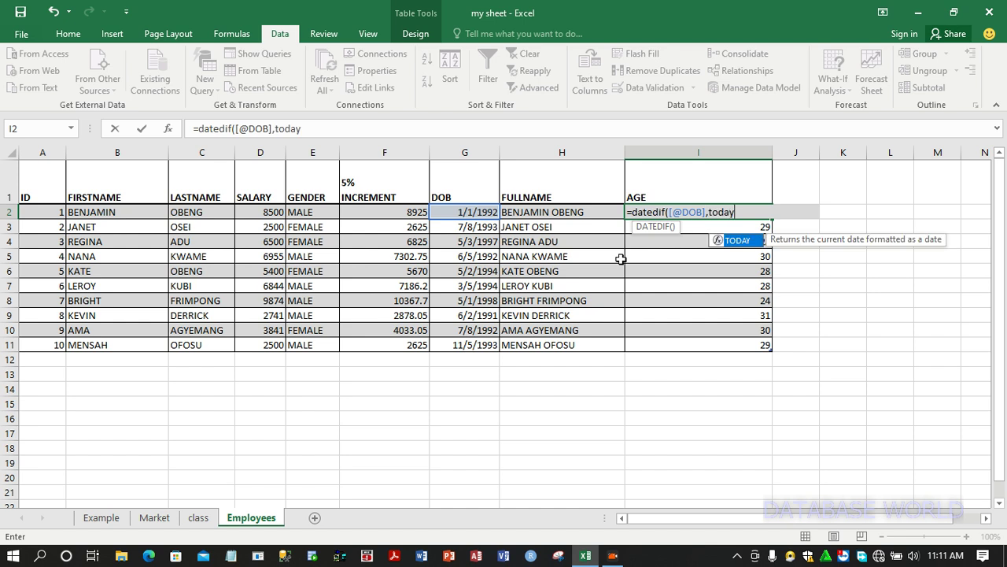
text(())
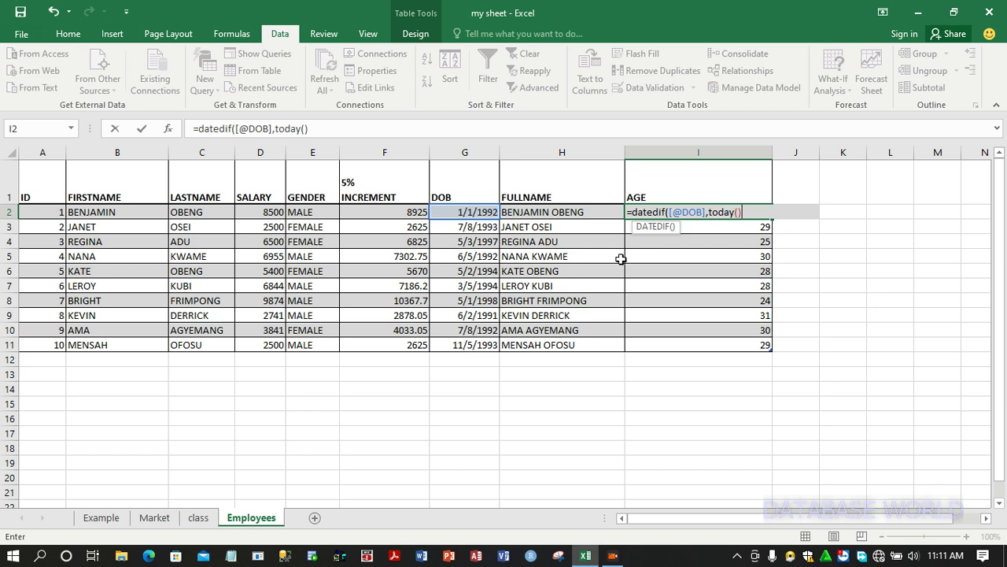
text(,"y"))
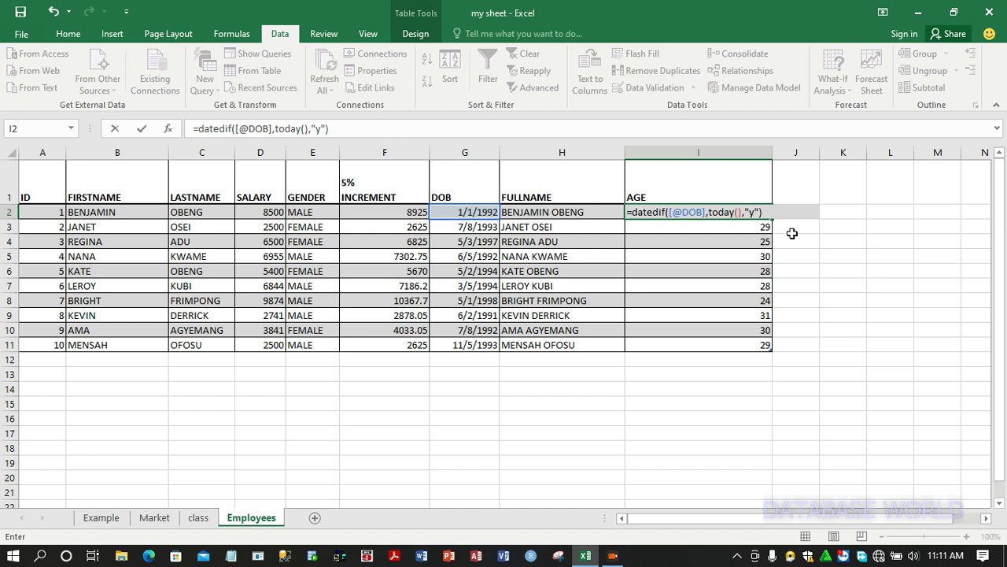
key(Return)
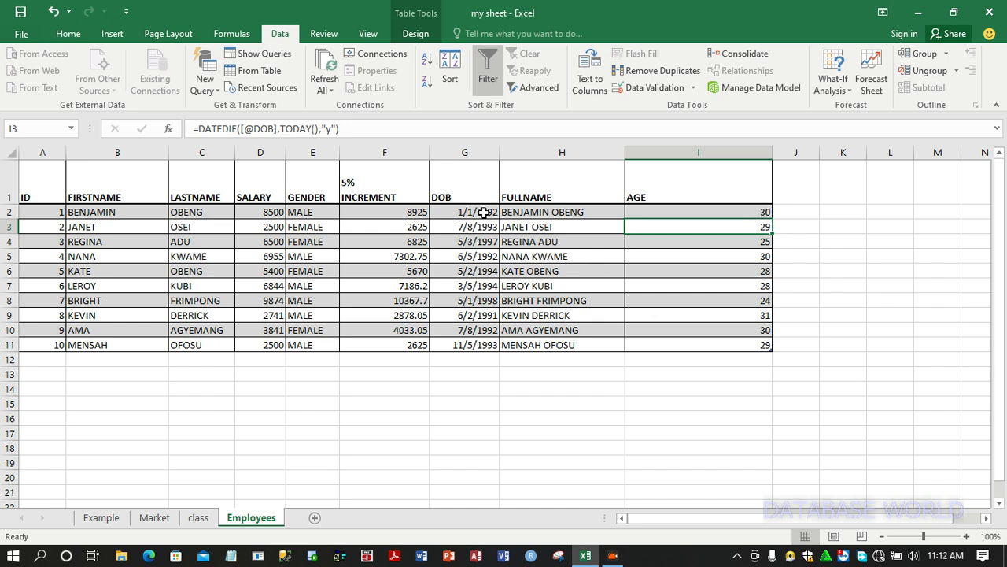
Step: Narrow the AGE column so it takes up less room beside the full names
click(707, 207)
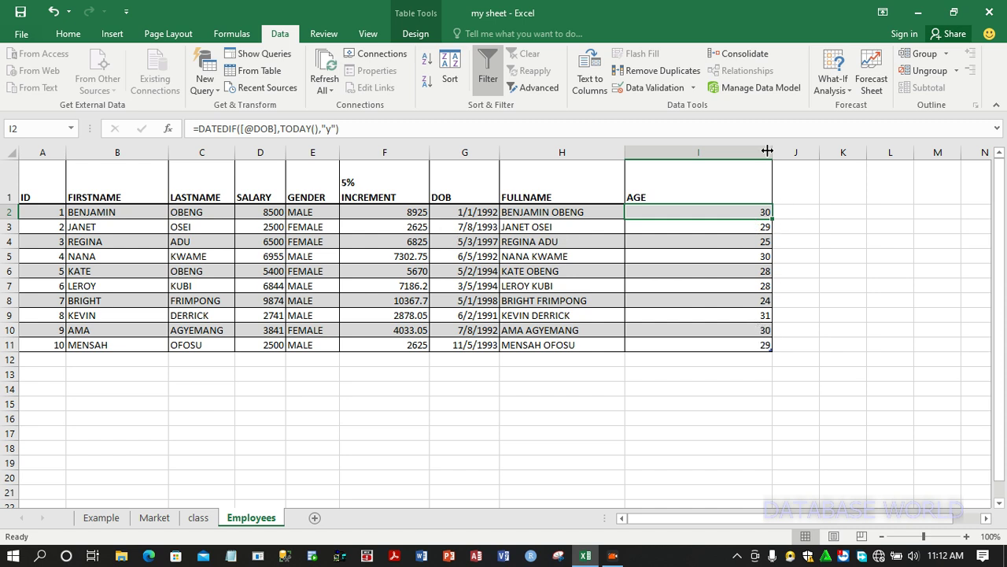
drag(772, 152, 715, 155)
Step: Add a table column with the two-line header DAY / OF BIRTH in cell J1 and widen it to fit the header
click(741, 178)
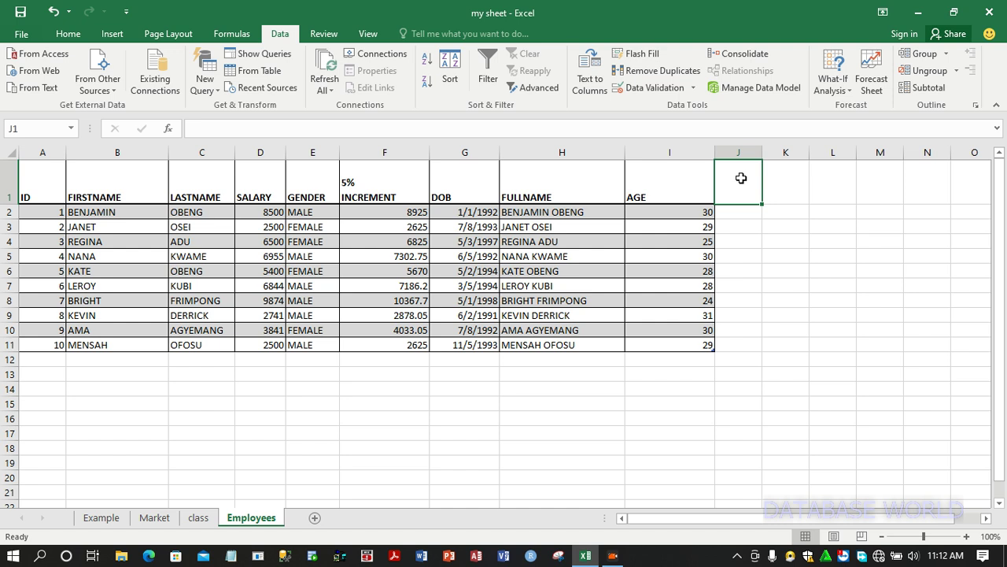
double_click(741, 177)
text(Age)
key(BackSpace)
key(BackSpace)
key(BackSpace)
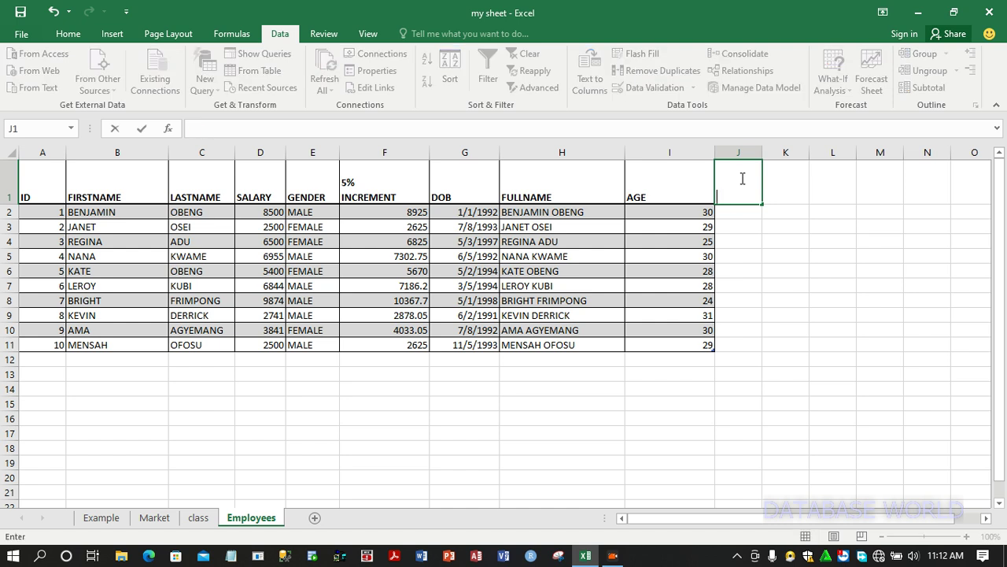
text(DAY)
key(alt+Return)
text(OF BIRTH)
key(ctrl+Return)
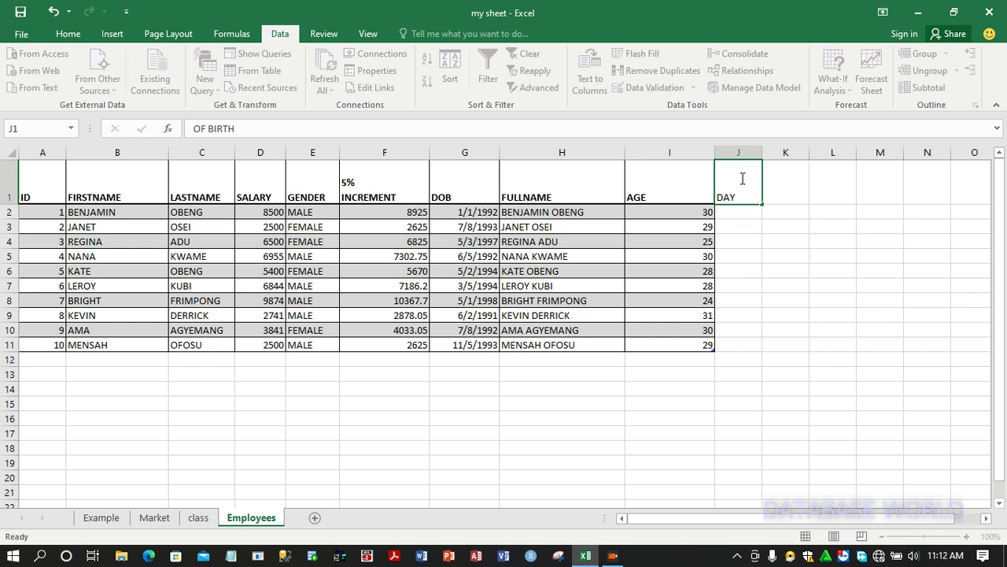
key(Return)
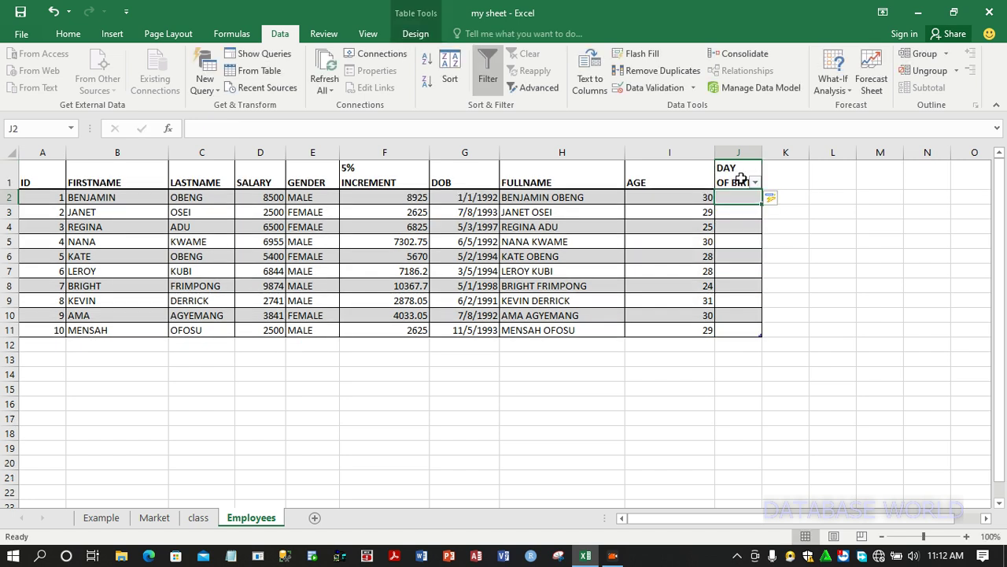
drag(763, 153, 821, 153)
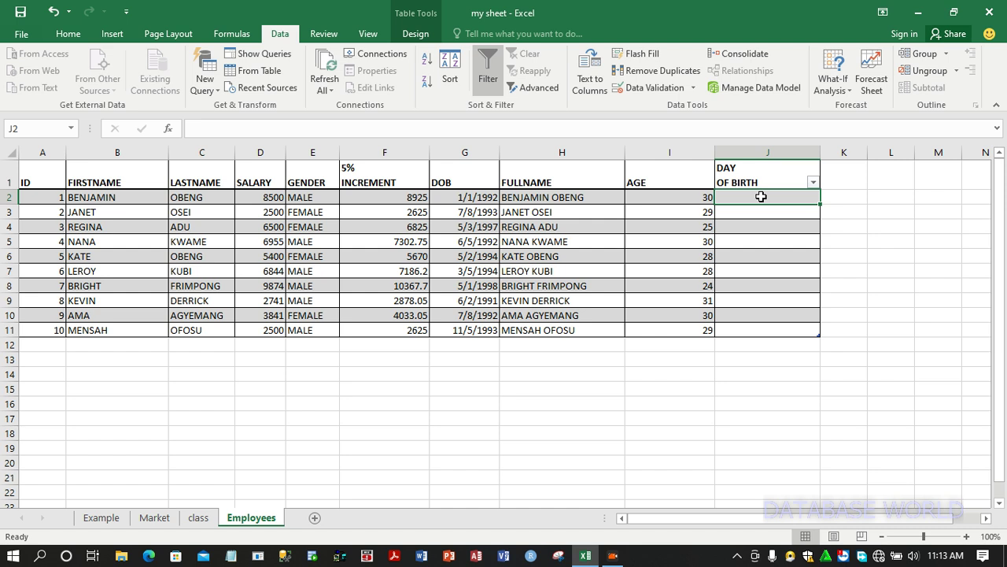
text(=TEXT()
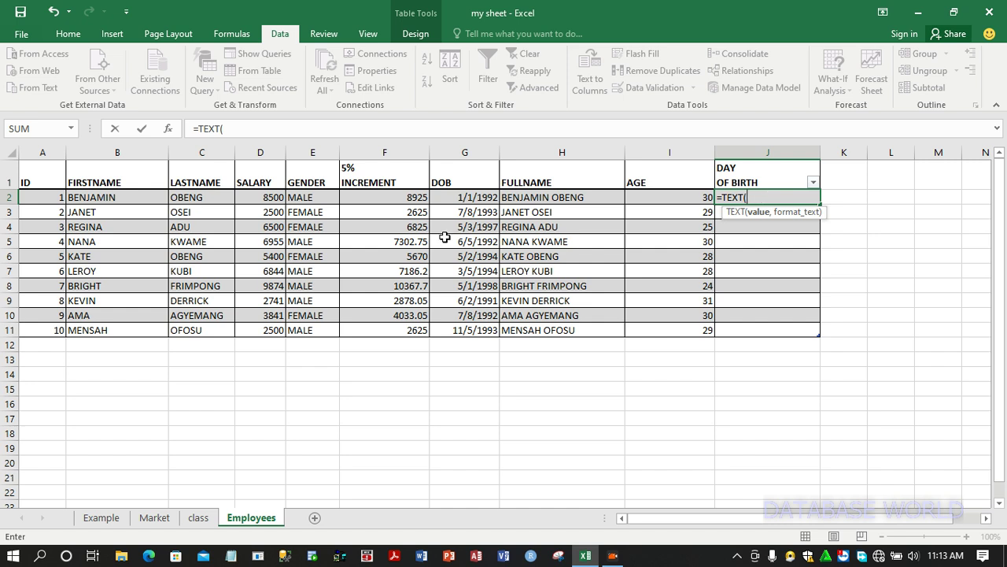
click(485, 198)
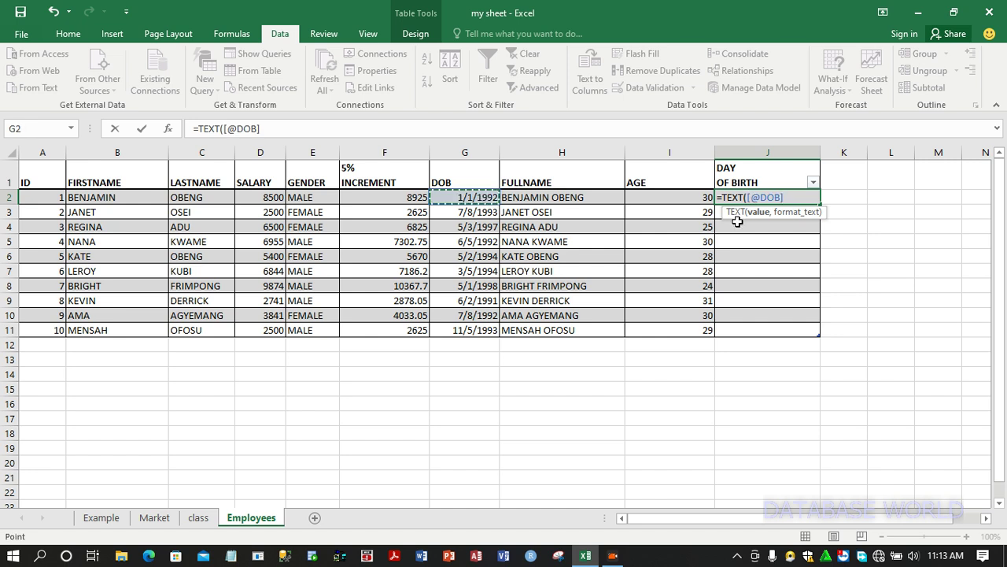
text(,)
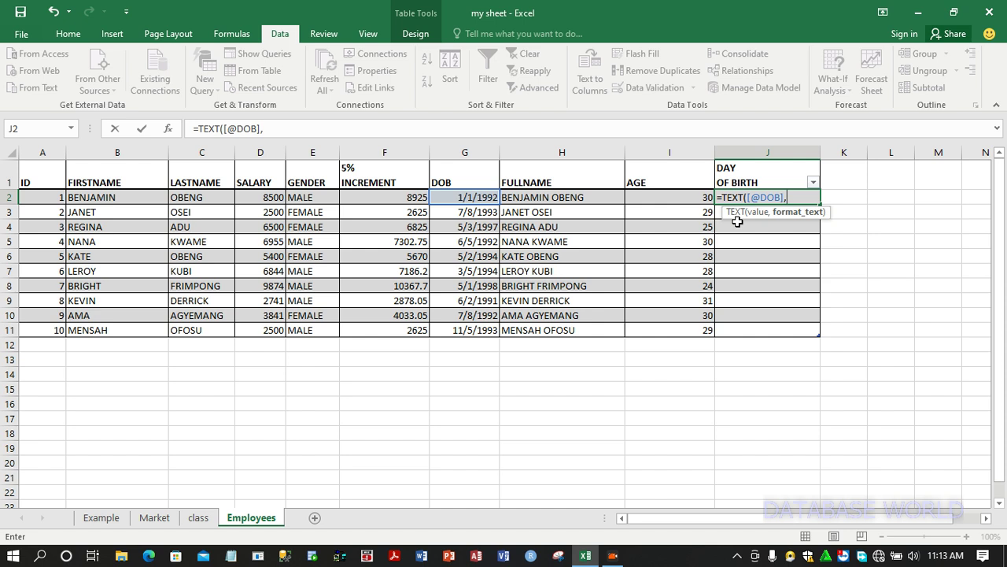
text("DDDD")
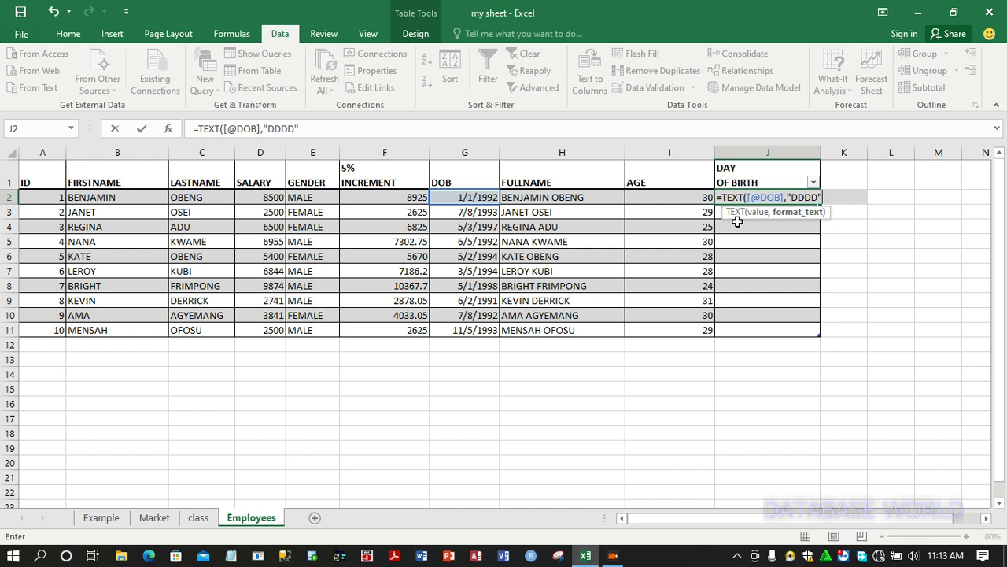
text())
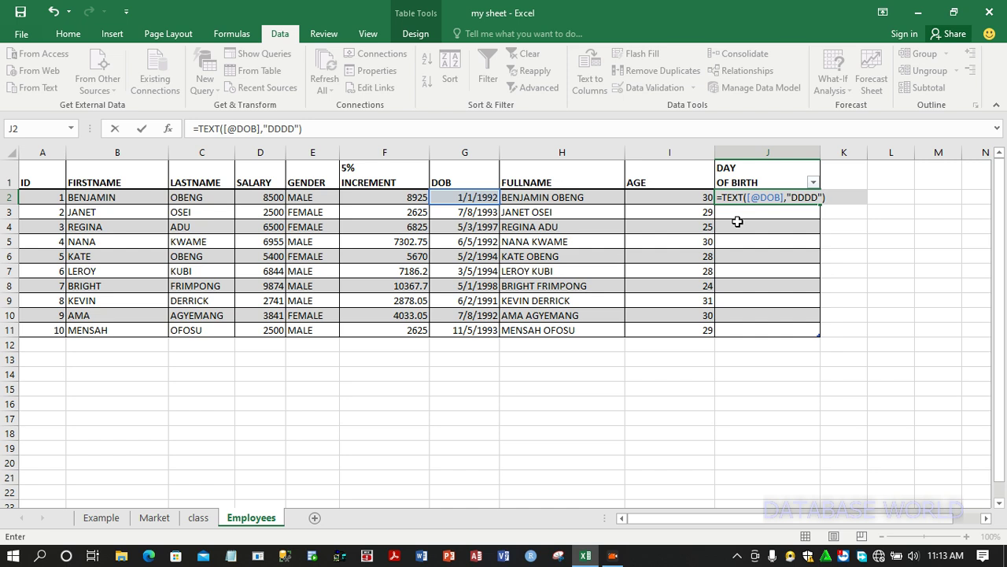
key(ctrl+Return)
key(Return)
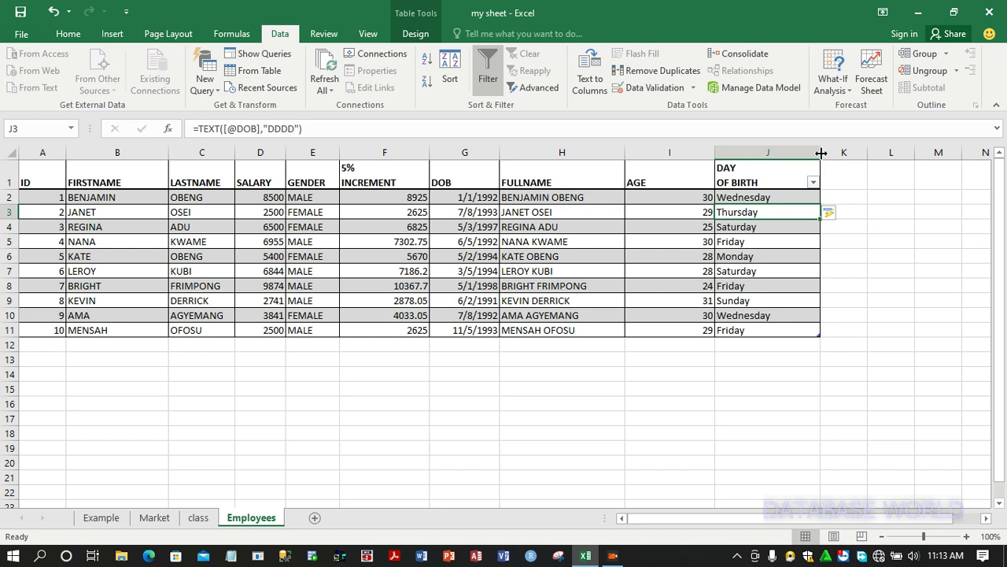
Step: Widen the DAY OF BIRTH column a little more and review the TEXT formula in cell J2 without changing it
drag(821, 152, 853, 153)
click(792, 199)
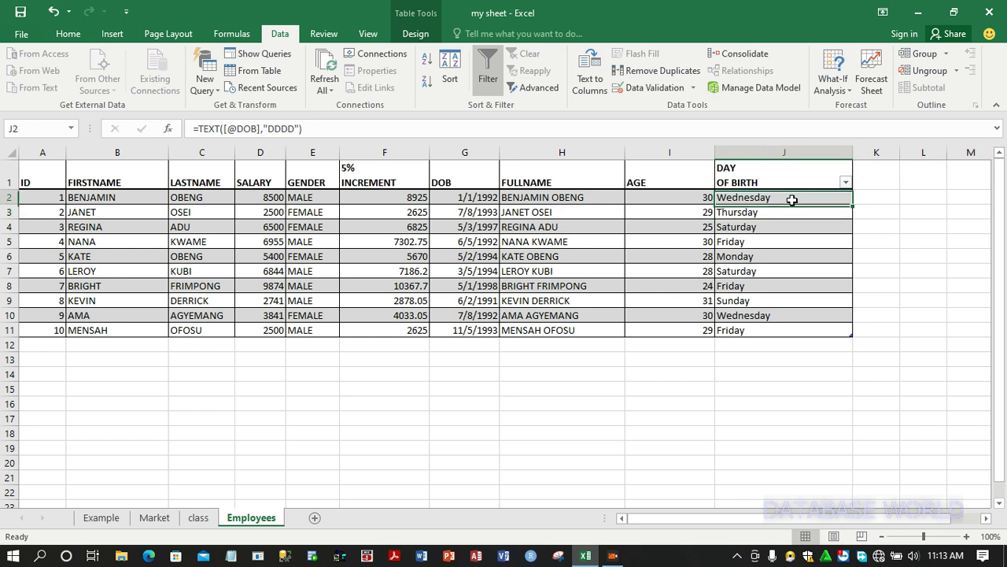
double_click(792, 199)
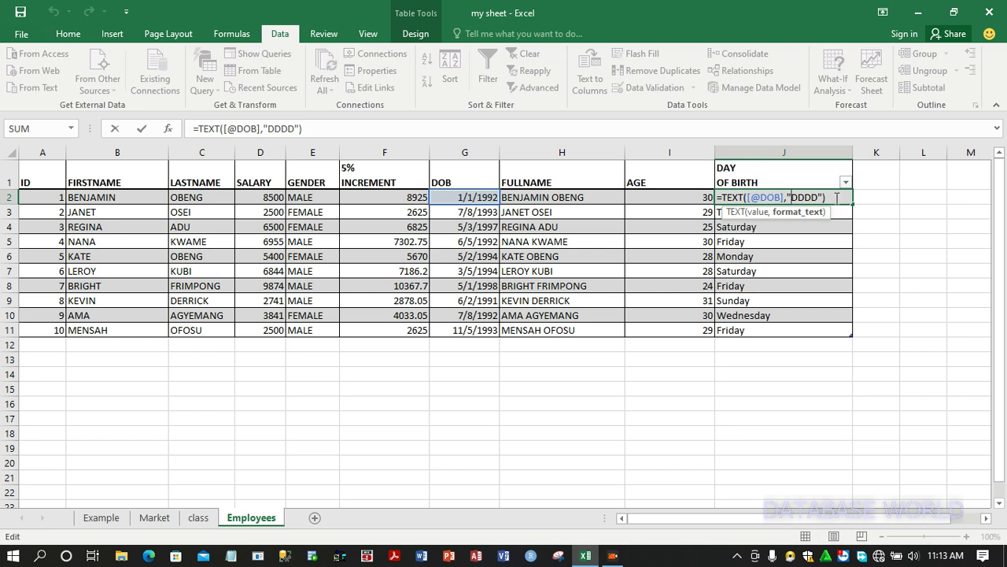
key(Return)
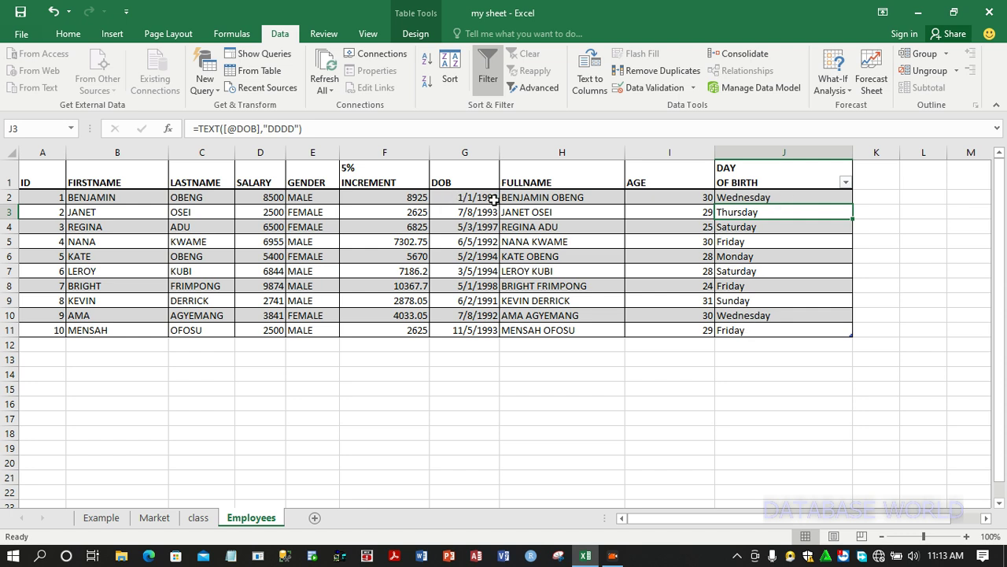
click(801, 198)
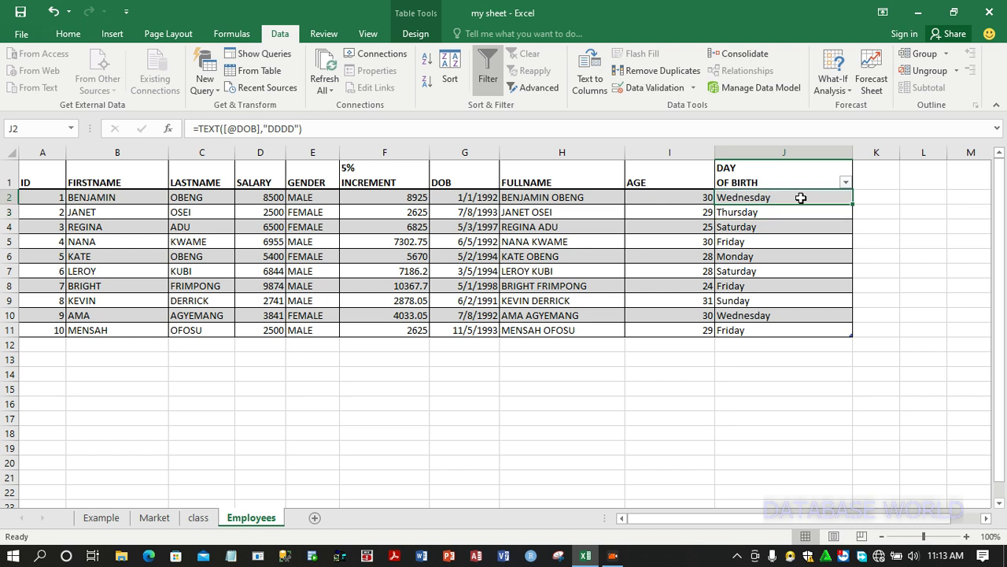